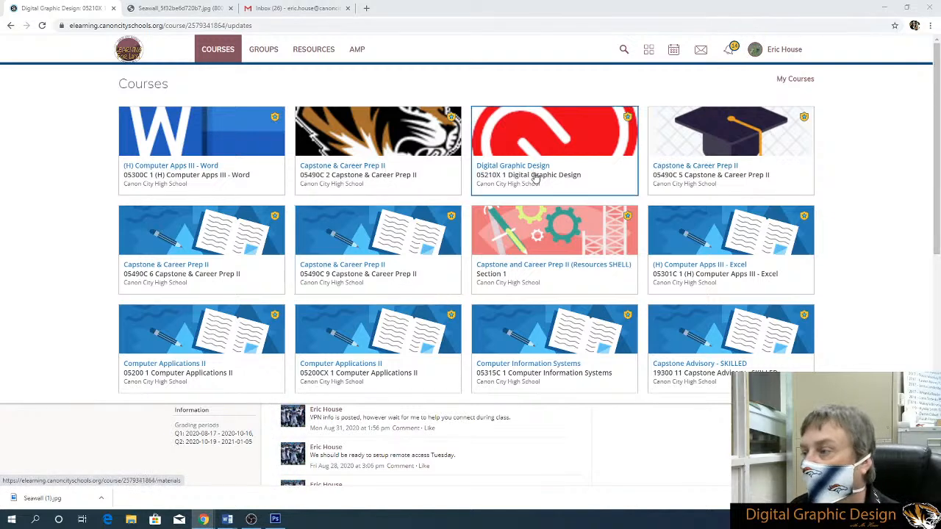
- Open the Group Instruction - Content Aware assignment in the Unit 02 - Photoshop folder of the Digital Graphic Design course
click(549, 150)
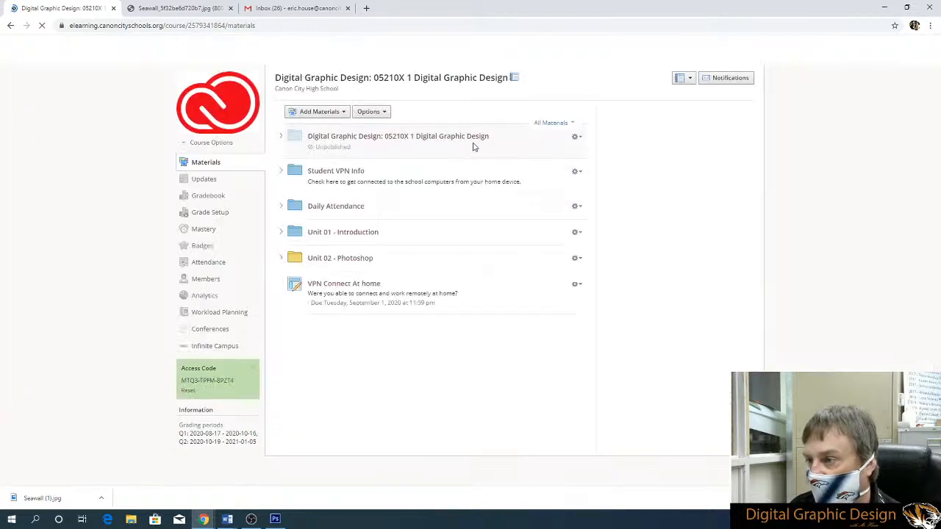
click(343, 260)
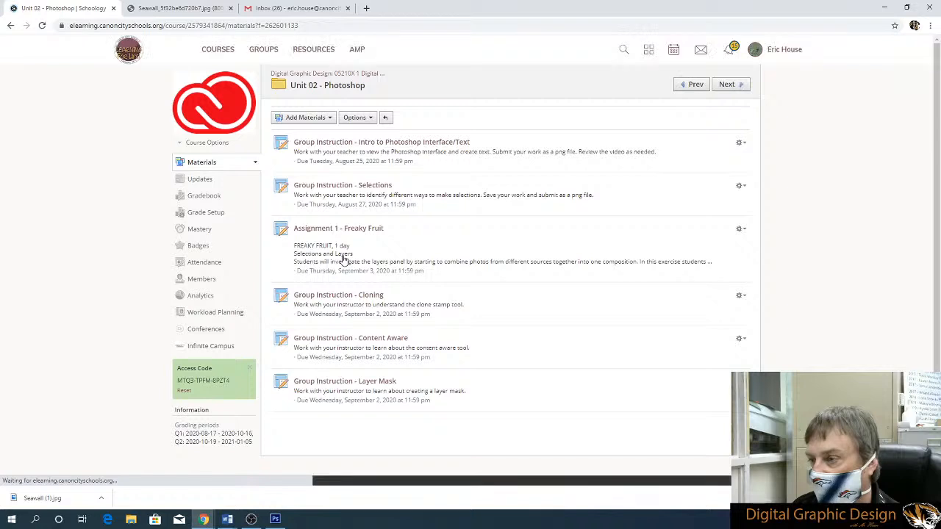
click(376, 340)
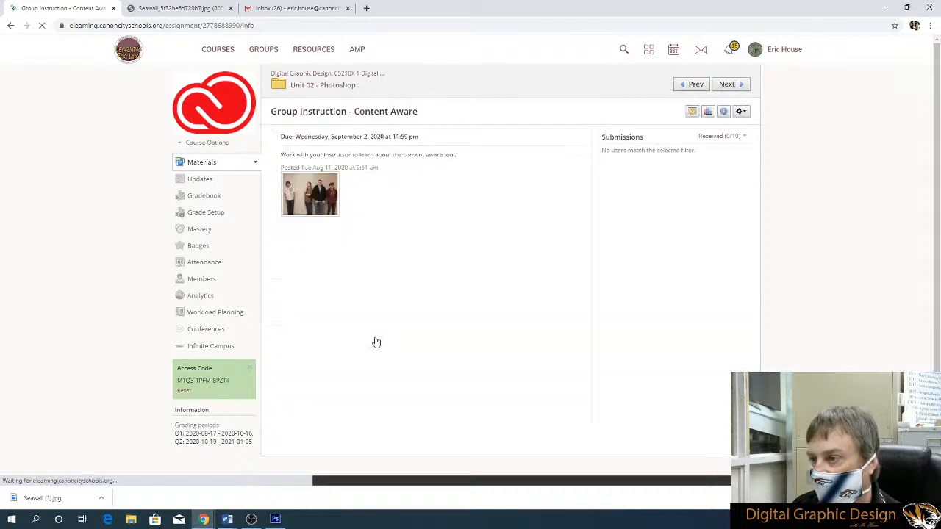
- Preview the assignment's attached group photo, That Kid.jpg, and download the image
click(313, 188)
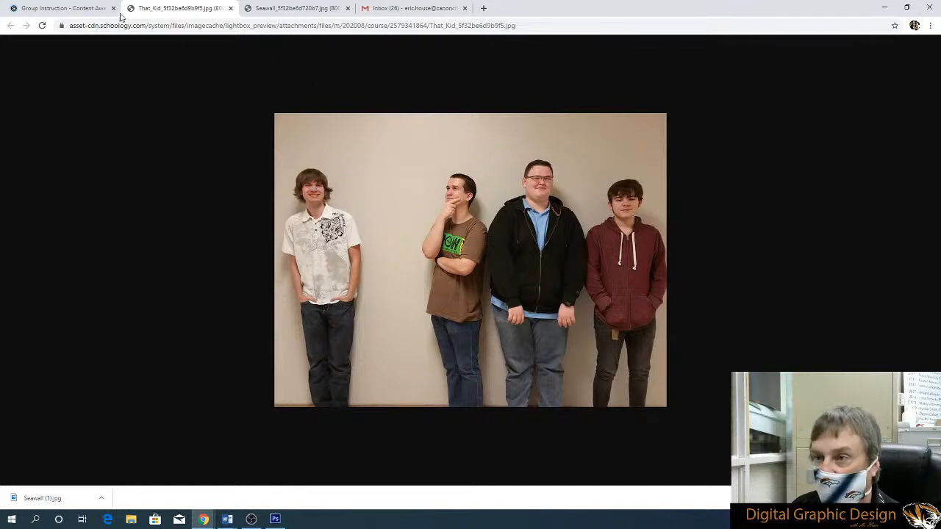
click(74, 8)
click(309, 193)
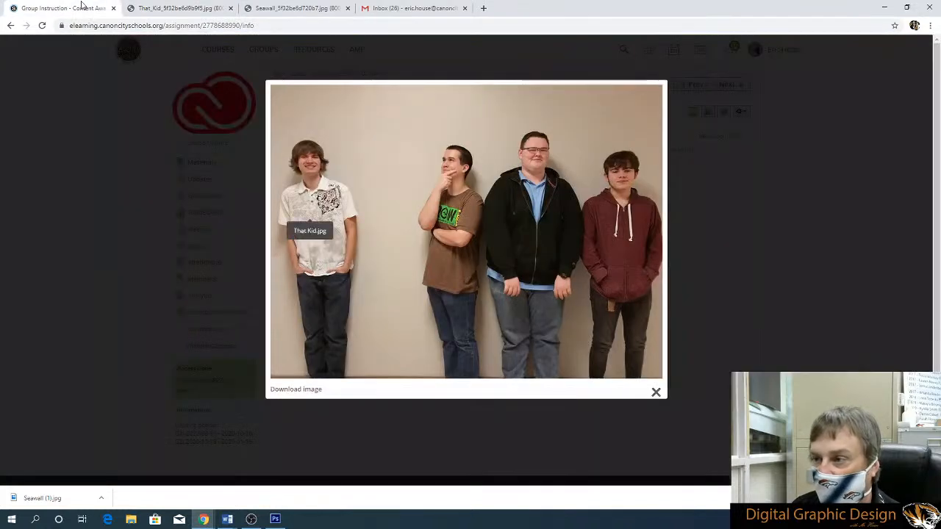
click(296, 388)
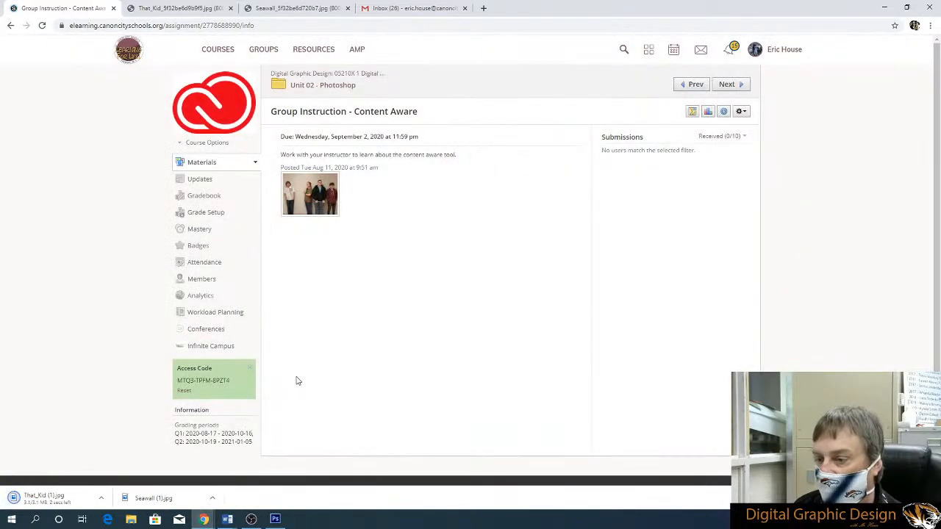
- Switch to Photoshop and open the That_Kid photo from the Downloads folder
click(276, 518)
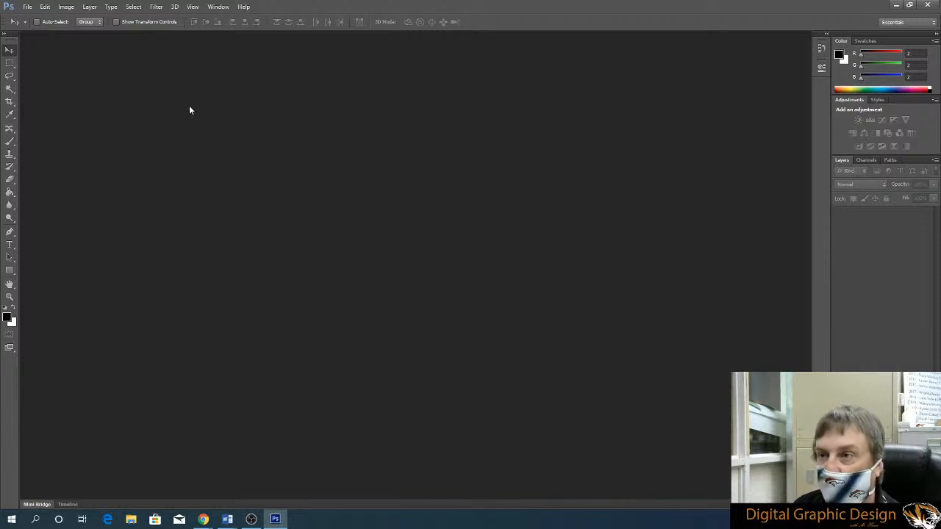
click(27, 6)
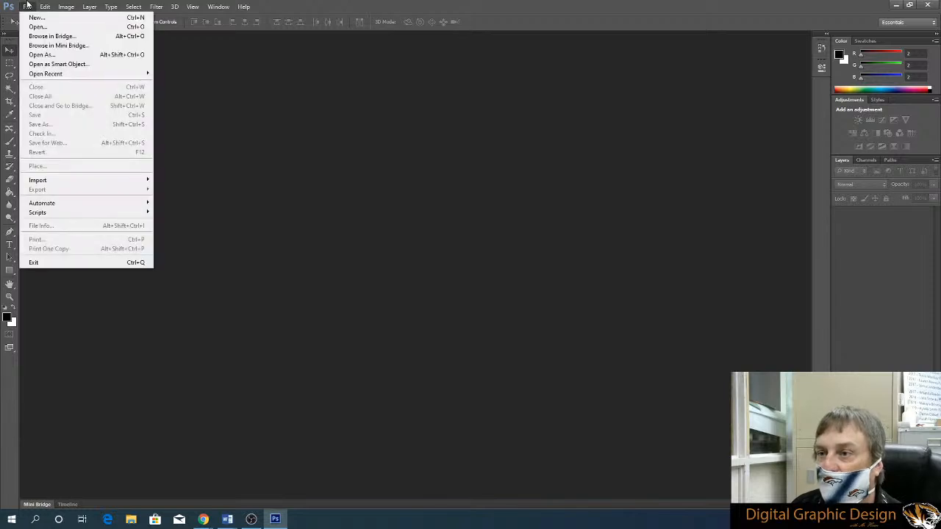
click(32, 28)
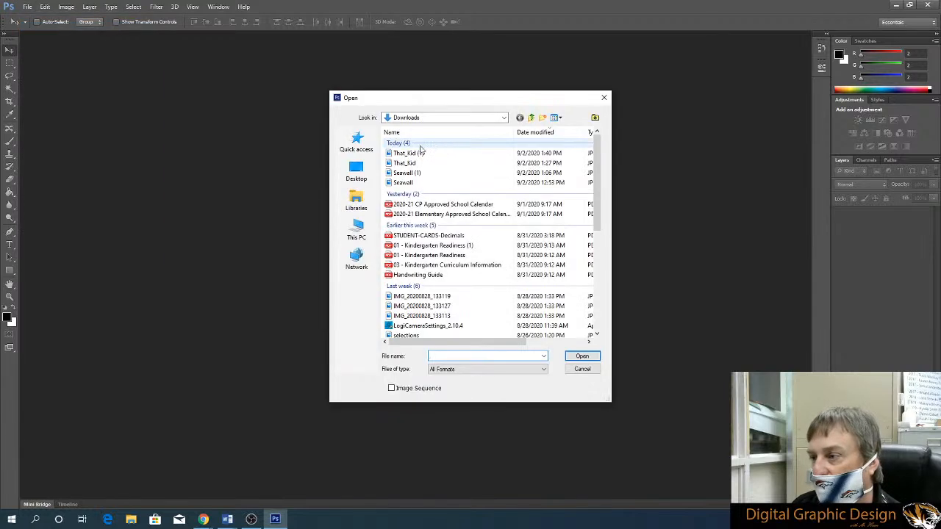
click(406, 162)
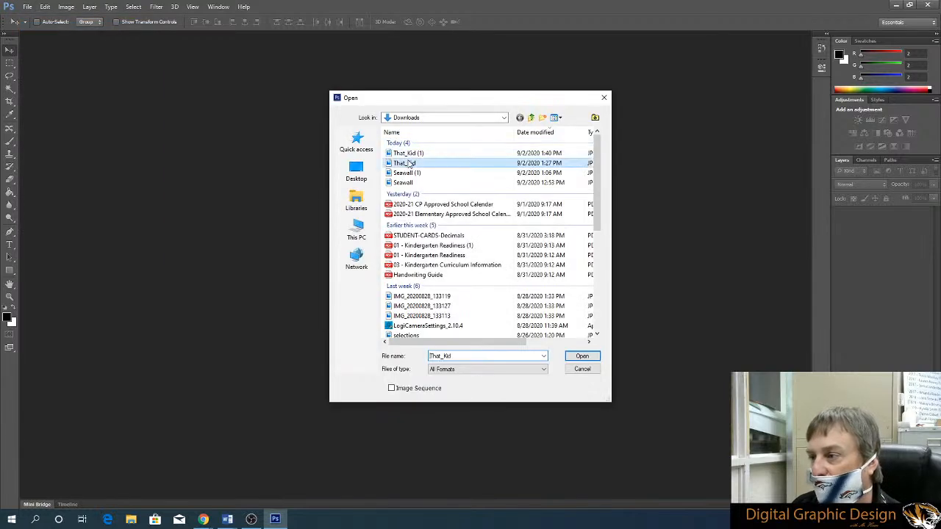
click(581, 357)
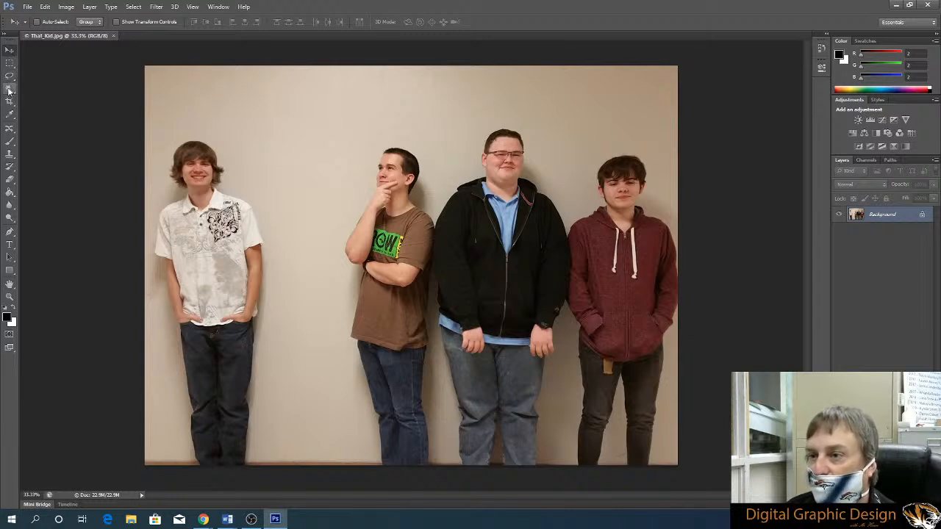
- Activate the Content-Aware Move Tool for the photo
click(9, 129)
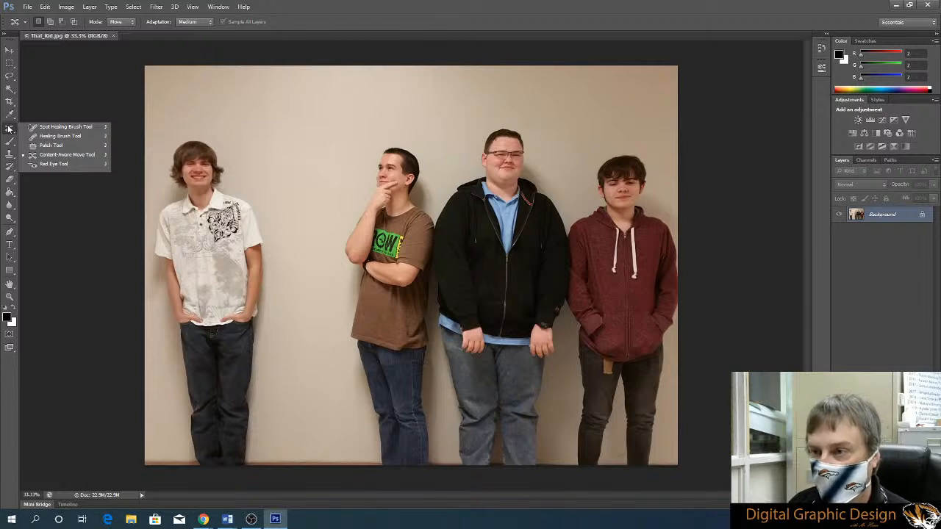
click(69, 156)
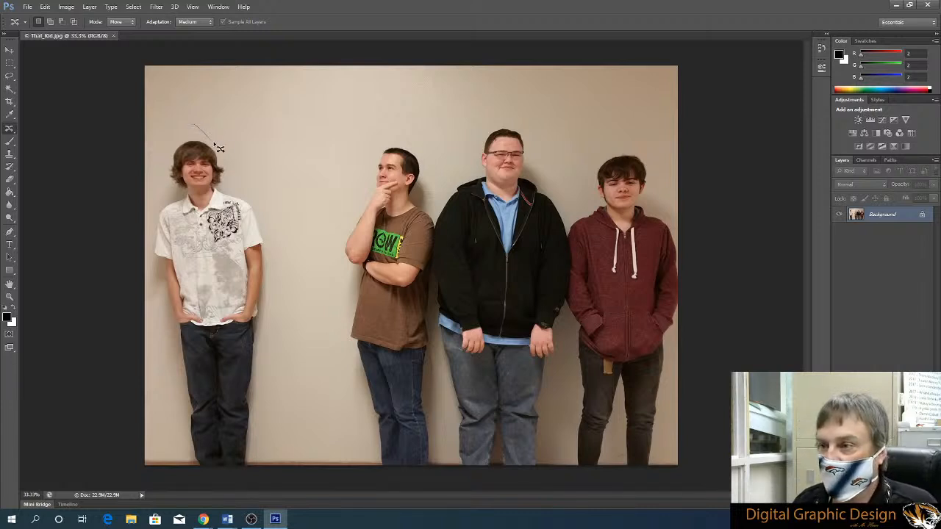
- Try to outline the boy in the white shirt loosely and content-aware move him closer to the other three
mouse_move(214, 142)
mouse_down()
mouse_move(269, 210)
mouse_move(274, 243)
mouse_move(278, 308)
mouse_move(257, 470)
mouse_move(193, 466)
mouse_move(157, 273)
mouse_up()
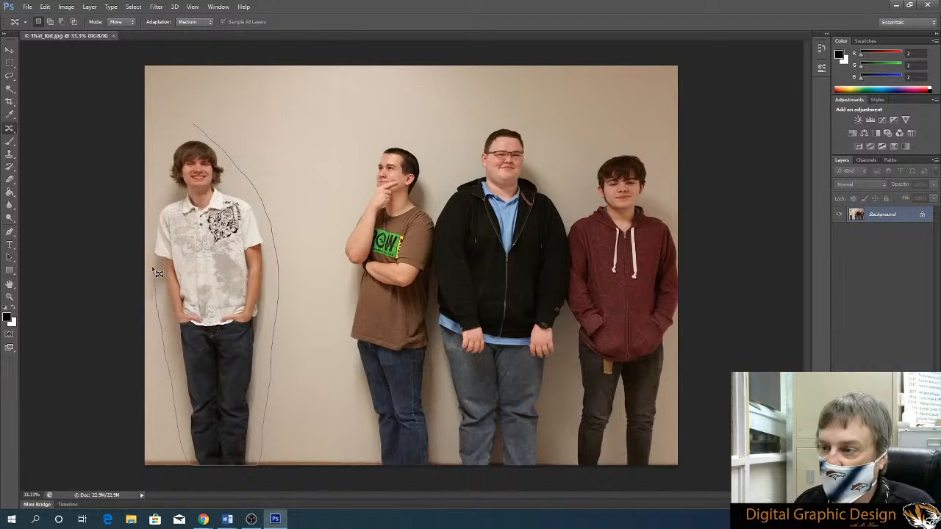
mouse_move(156, 241)
mouse_down()
mouse_move(161, 172)
mouse_move(182, 131)
mouse_move(207, 131)
mouse_up()
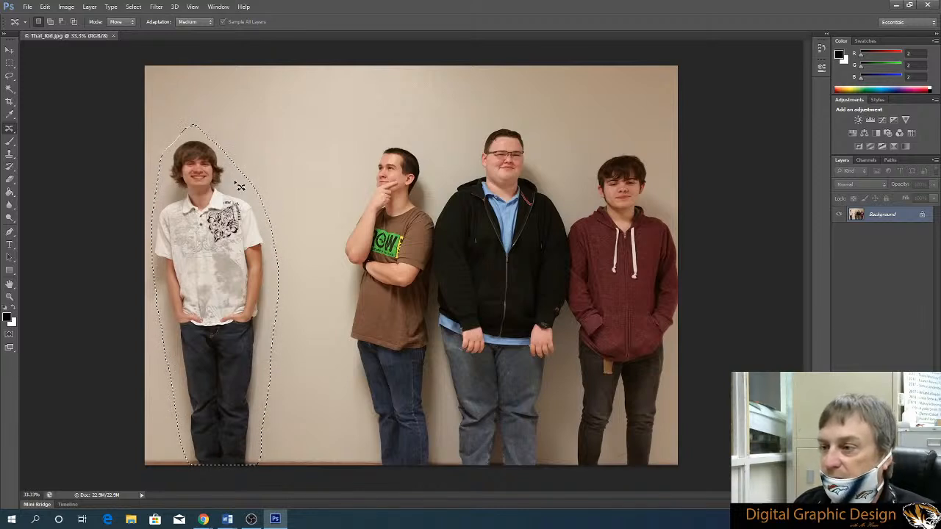
mouse_move(241, 186)
mouse_down()
mouse_move(294, 172)
mouse_move(304, 184)
mouse_up()
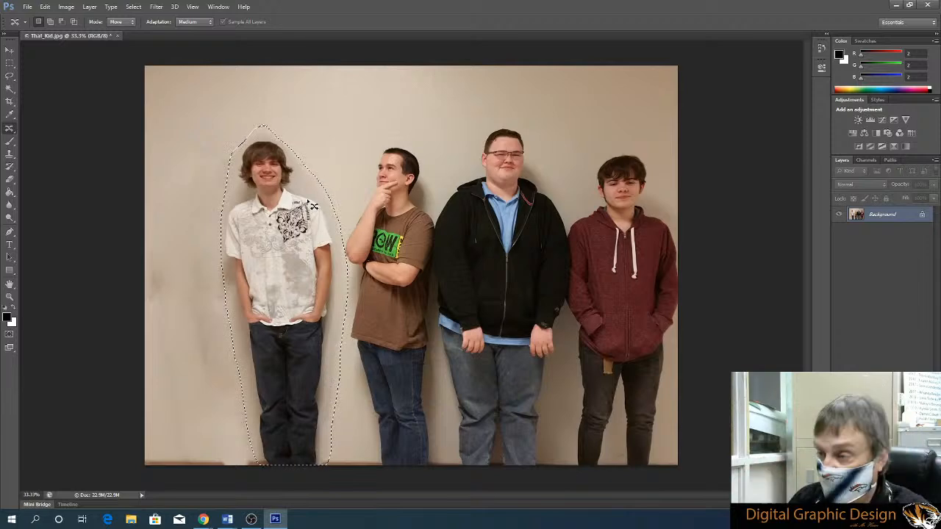
- Undo the content-aware move of the boy in the white shirt and clear the selection around him
click(45, 7)
click(45, 17)
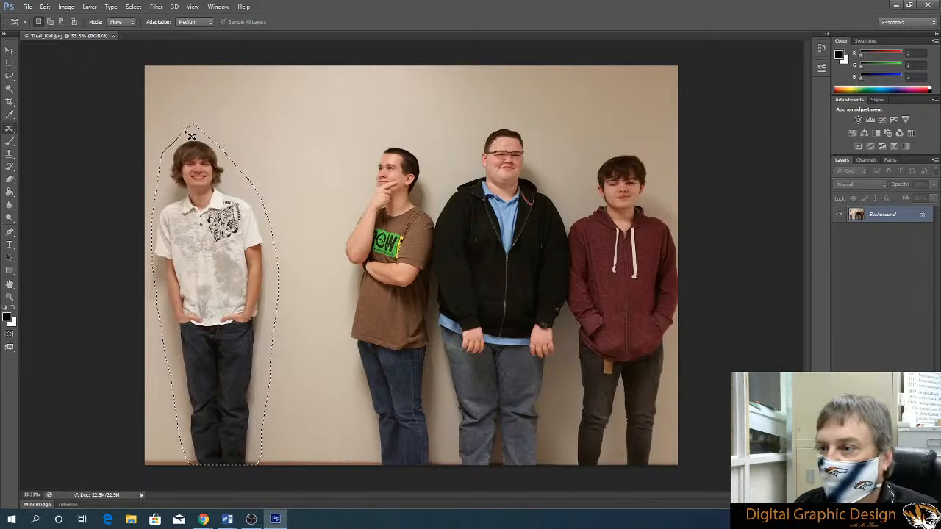
click(133, 7)
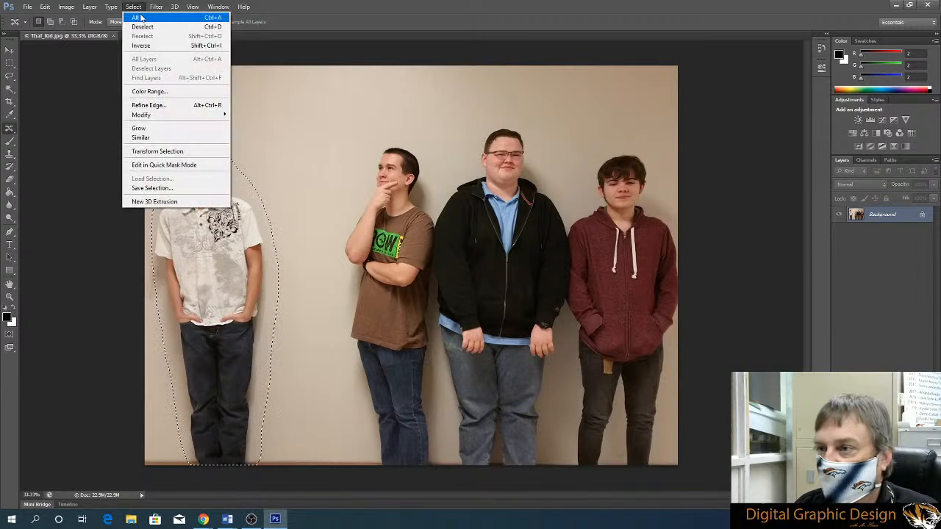
click(141, 28)
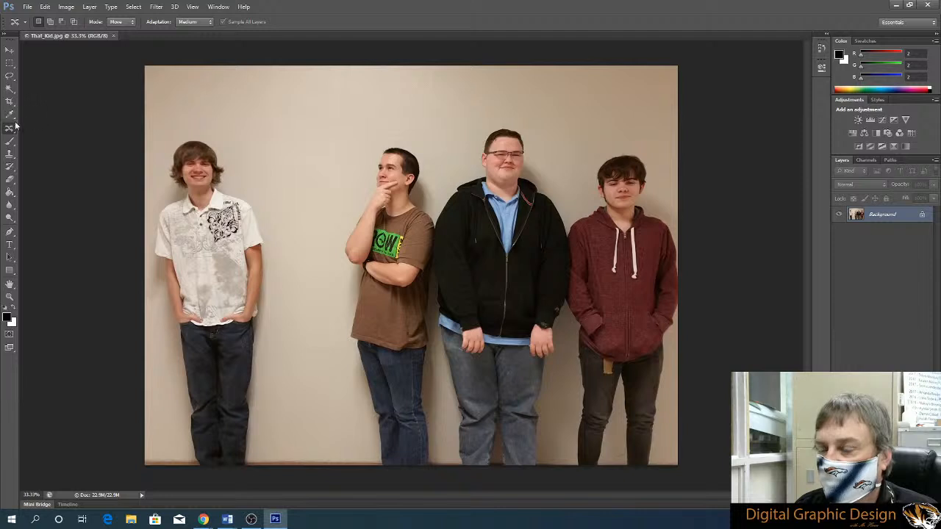
- Outline the boy in the white shirt again, content-aware move him beside the boy in brown, and deselect
mouse_move(185, 127)
mouse_down()
mouse_move(214, 140)
mouse_move(237, 172)
mouse_move(261, 214)
mouse_move(270, 266)
mouse_move(255, 470)
mouse_move(211, 469)
mouse_move(188, 441)
mouse_move(153, 268)
mouse_move(165, 169)
mouse_move(189, 130)
mouse_move(262, 153)
mouse_move(299, 151)
mouse_move(292, 143)
mouse_up()
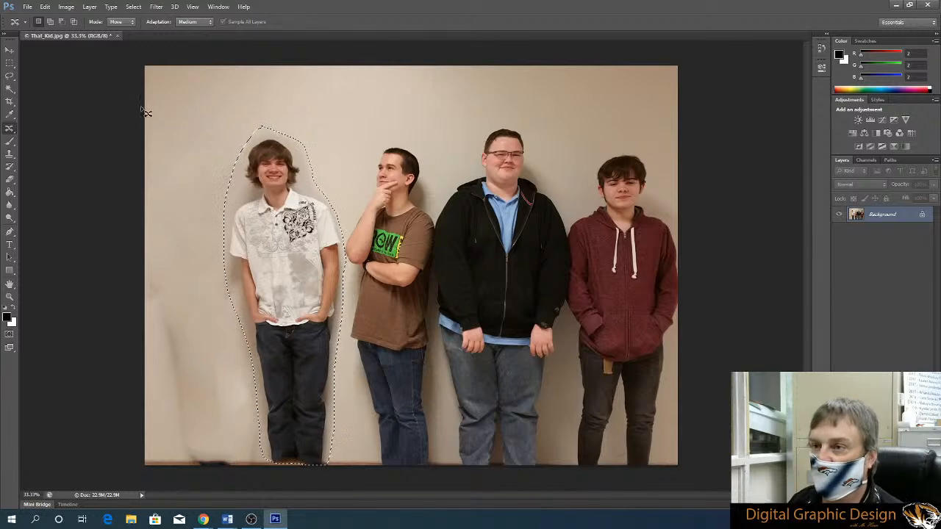
click(133, 6)
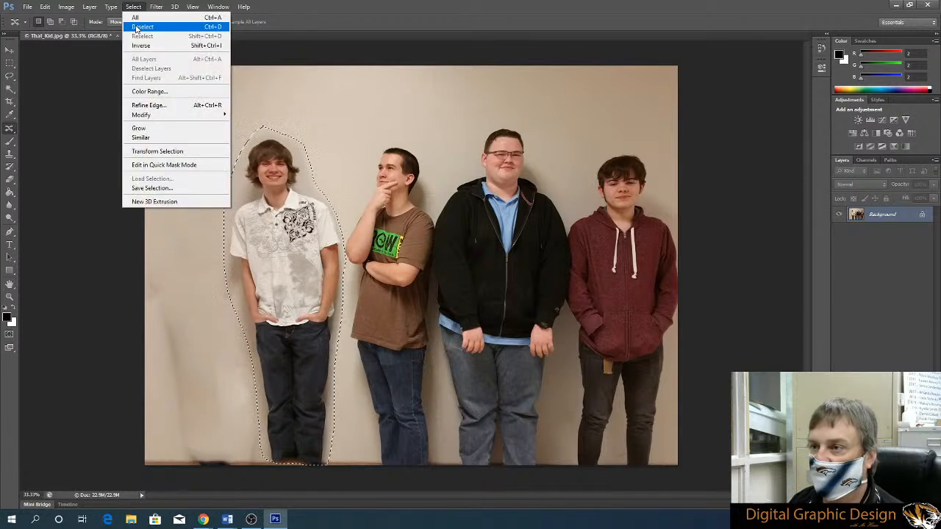
click(140, 26)
click(27, 7)
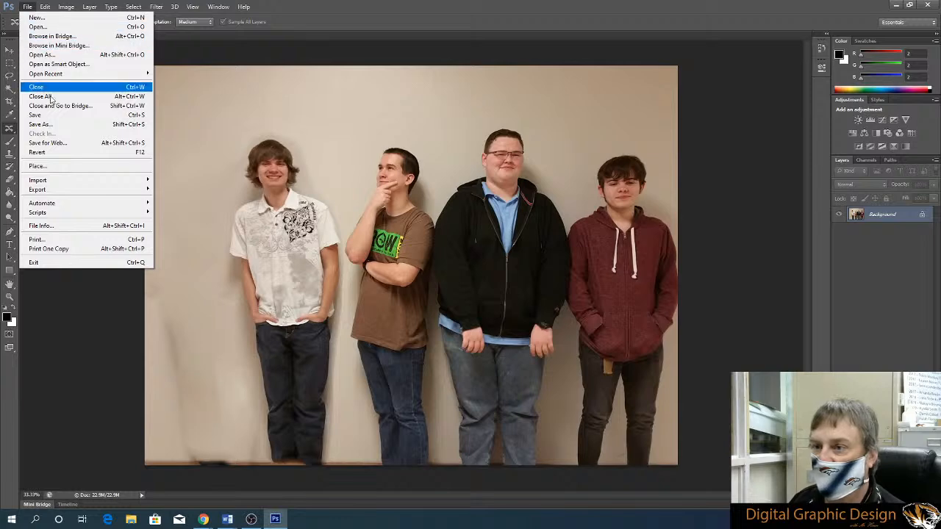
click(57, 125)
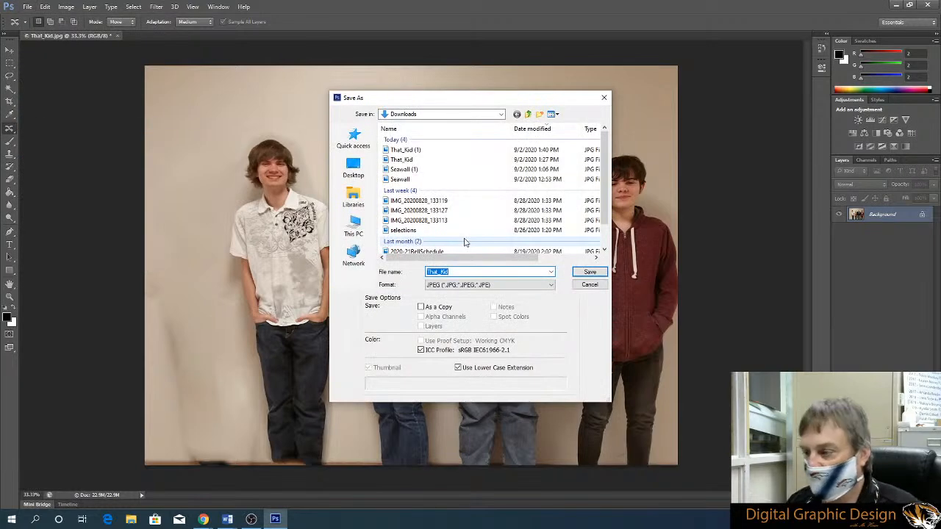
click(590, 286)
- Save the edited photo in Photoshop format as That_Kid.psd in the Downloads folder
click(28, 8)
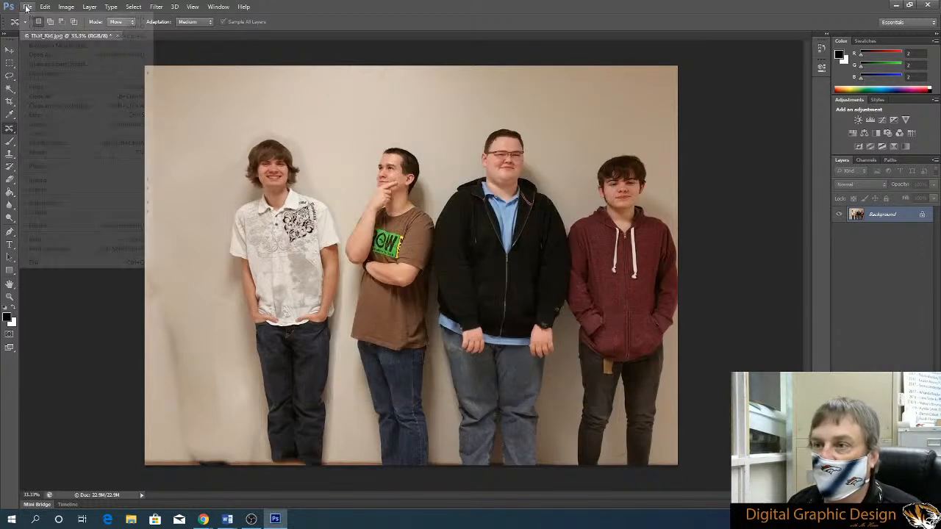
click(42, 116)
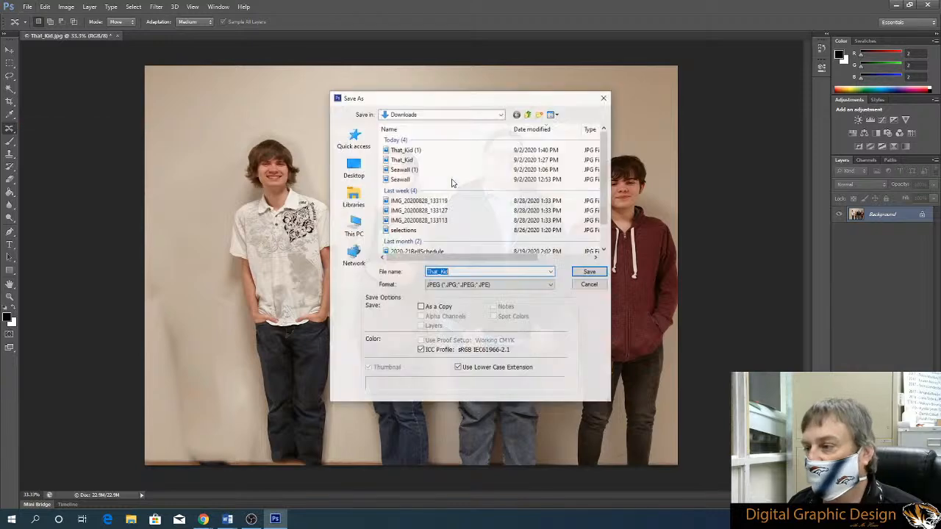
click(550, 284)
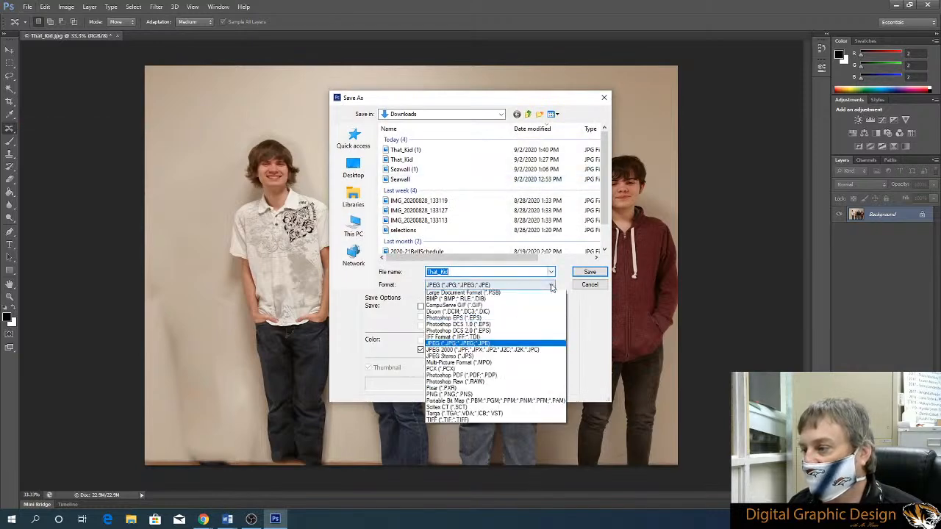
click(492, 295)
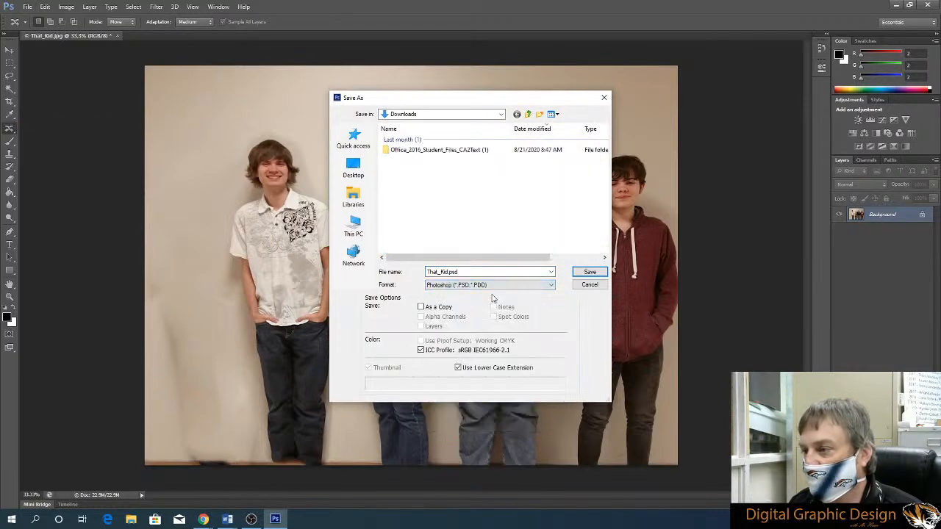
click(589, 273)
- Export the photo for web with the PNG-24 preset, saving it as That_Kid on the Desktop
click(28, 8)
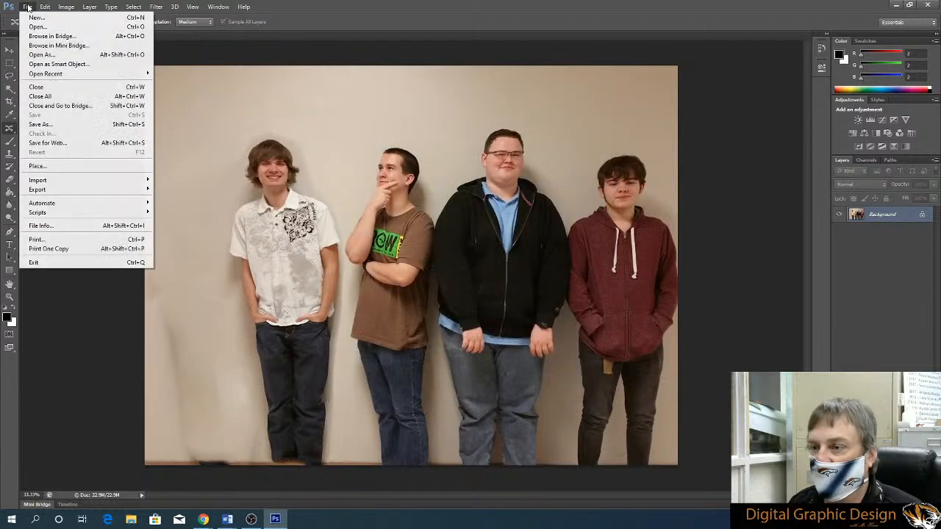
click(53, 142)
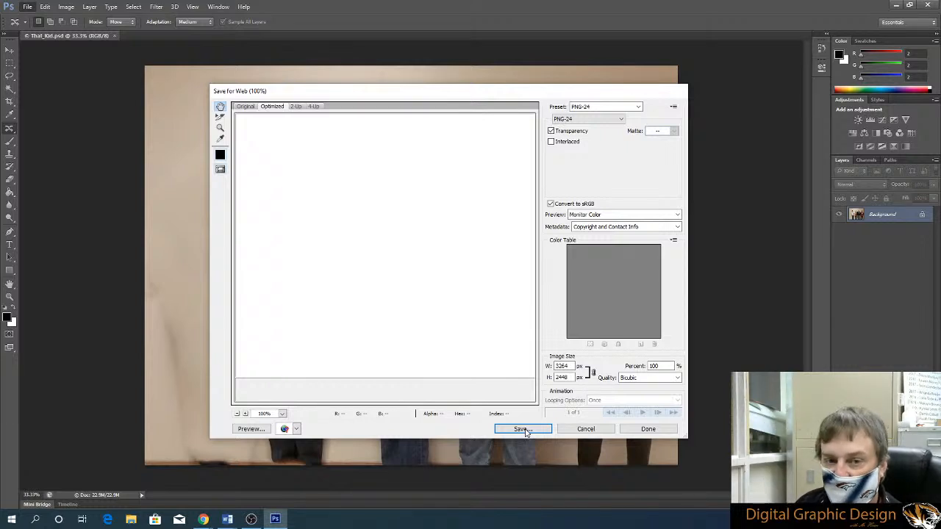
click(523, 430)
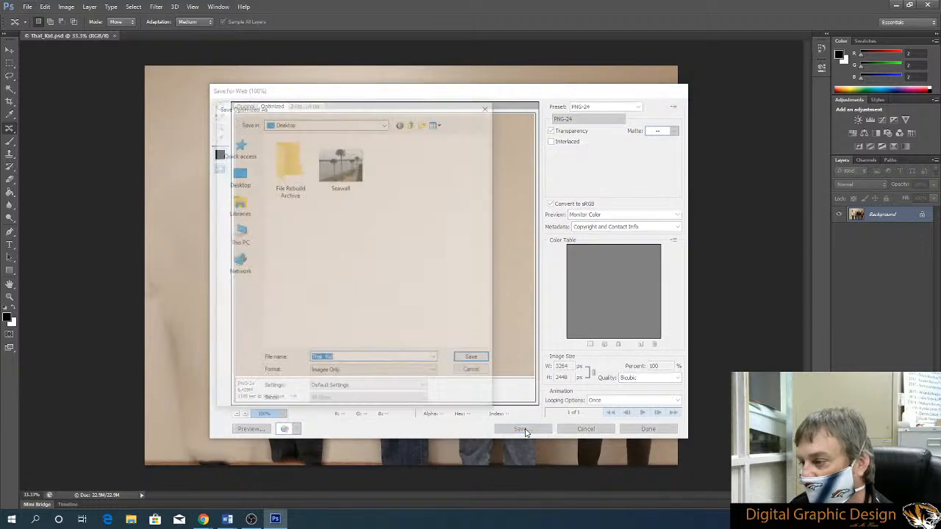
click(474, 359)
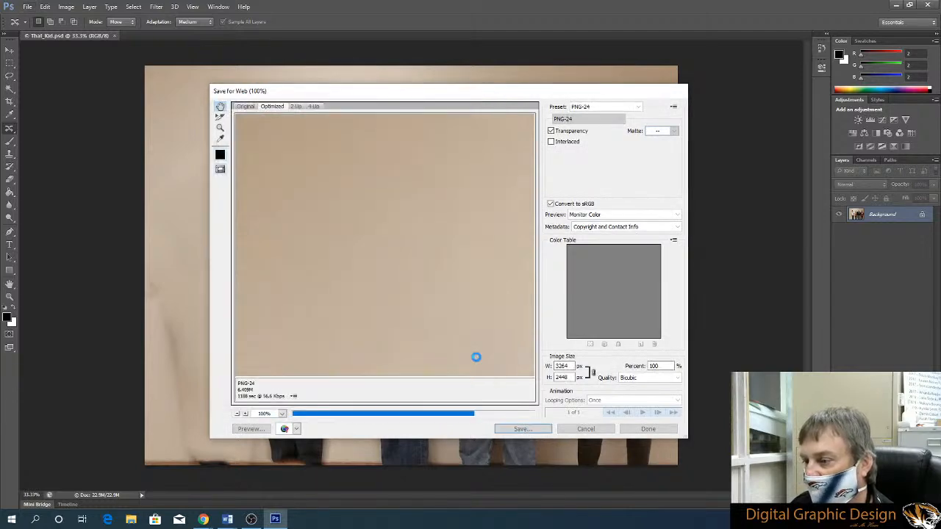